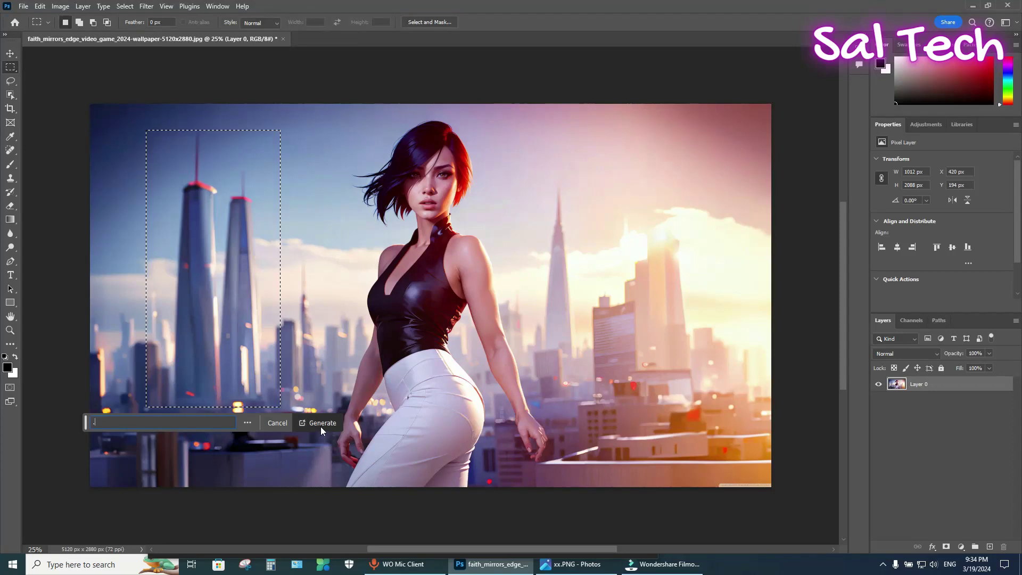
Marquee the two tall left towers and replace them using Generative Fill with a blank prompt
click(320, 425)
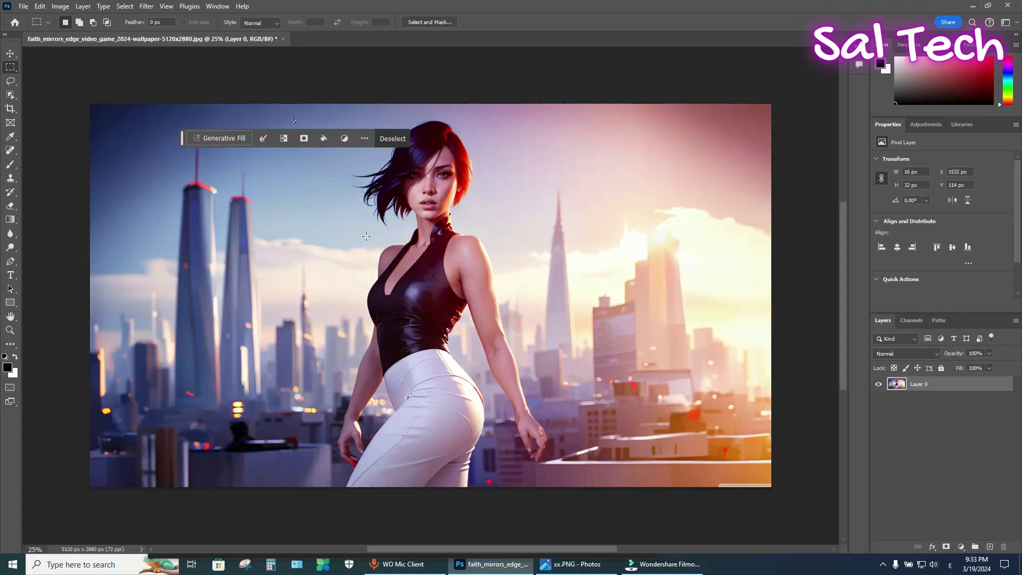
drag(145, 129, 281, 407)
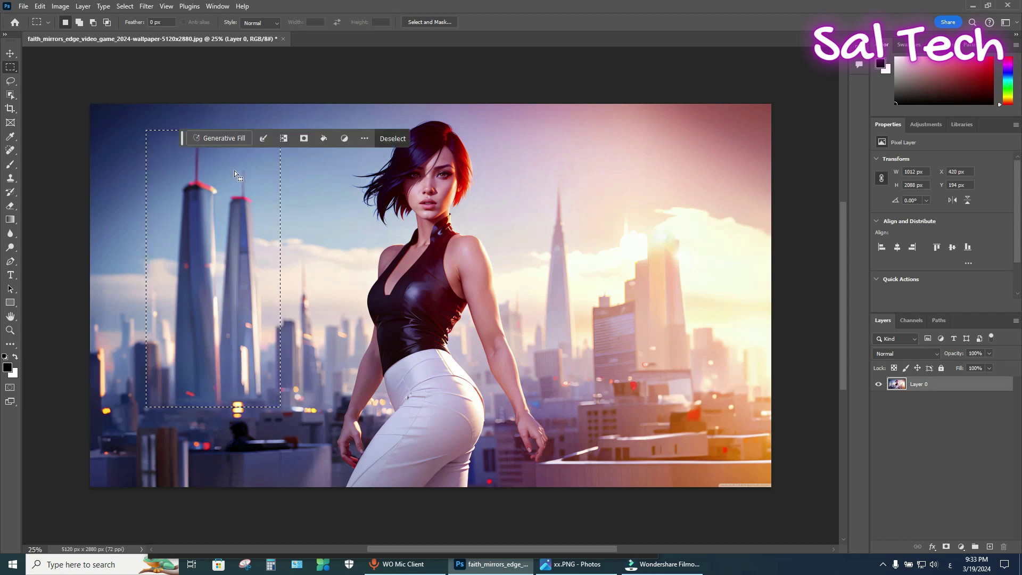
click(228, 139)
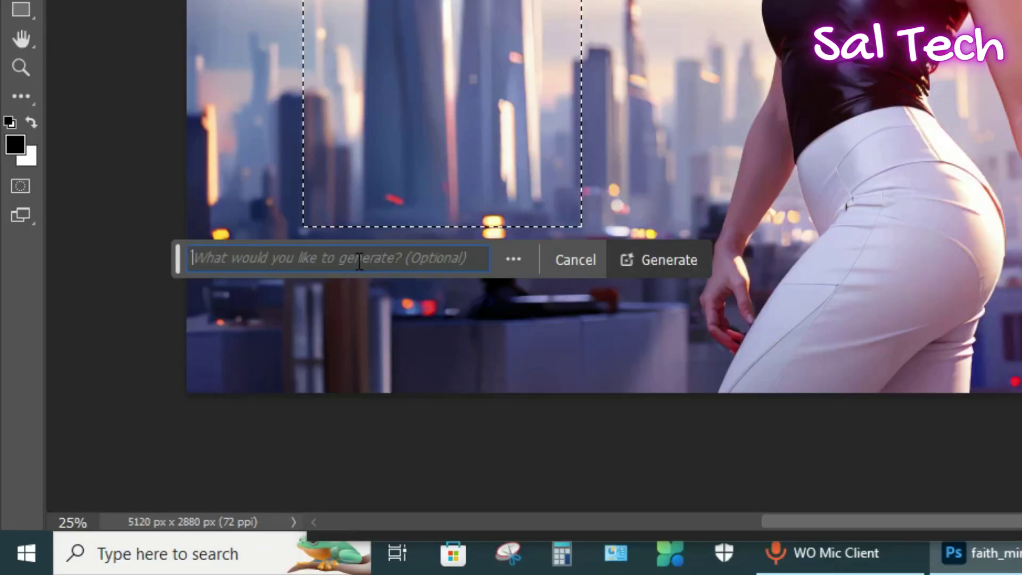
key(super+h)
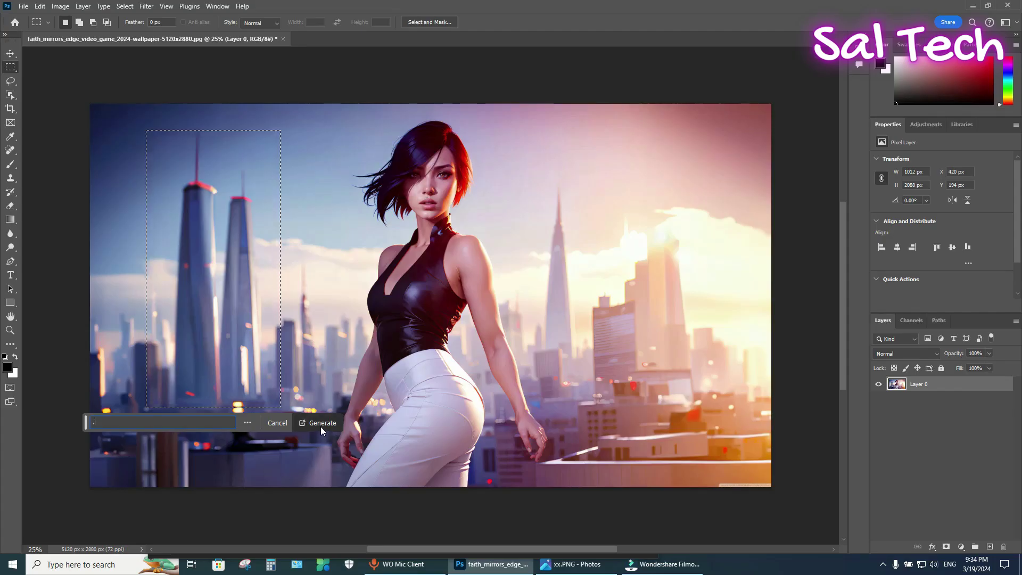
click(320, 424)
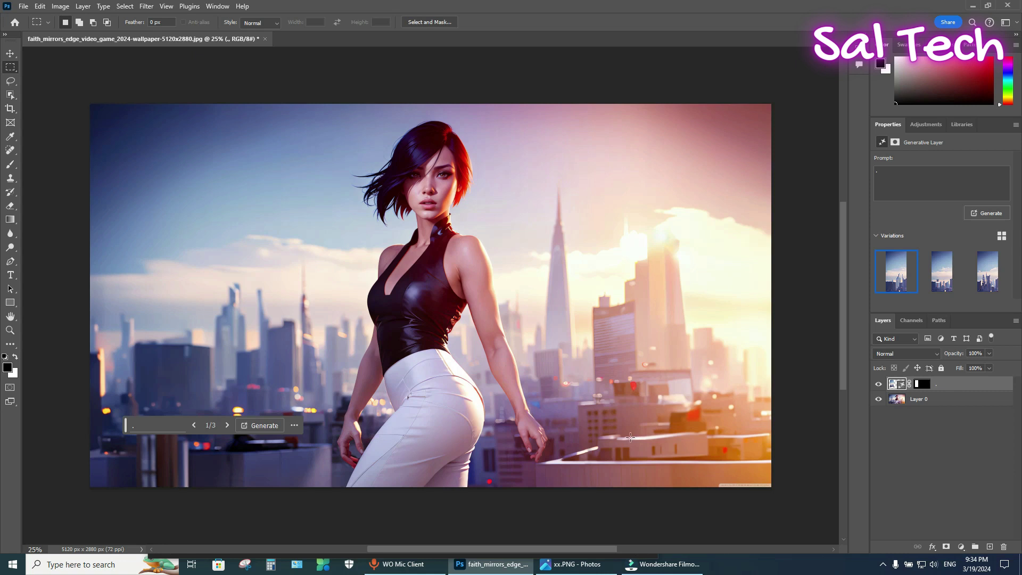
mouse_move(941, 271)
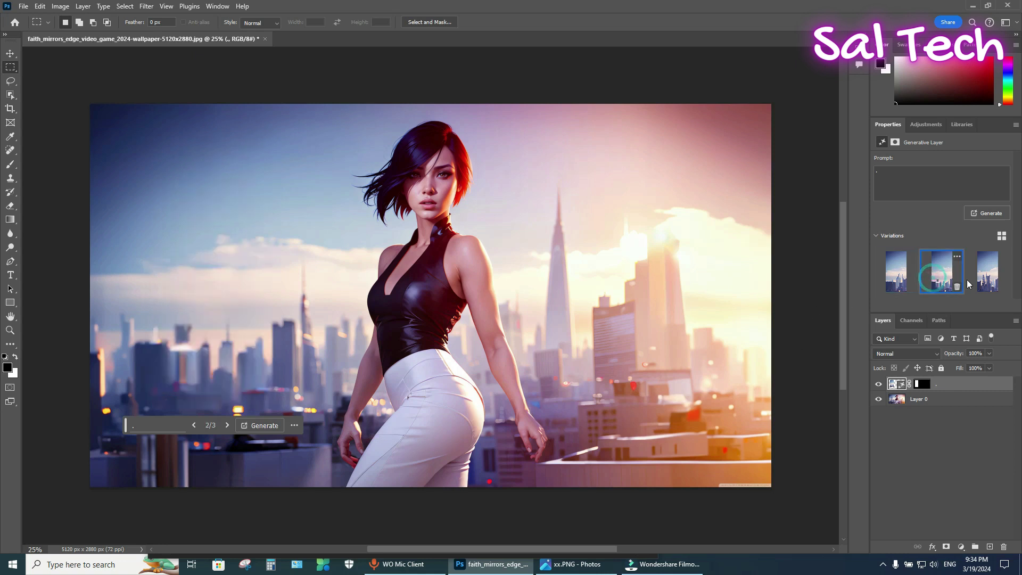
click(982, 271)
click(899, 272)
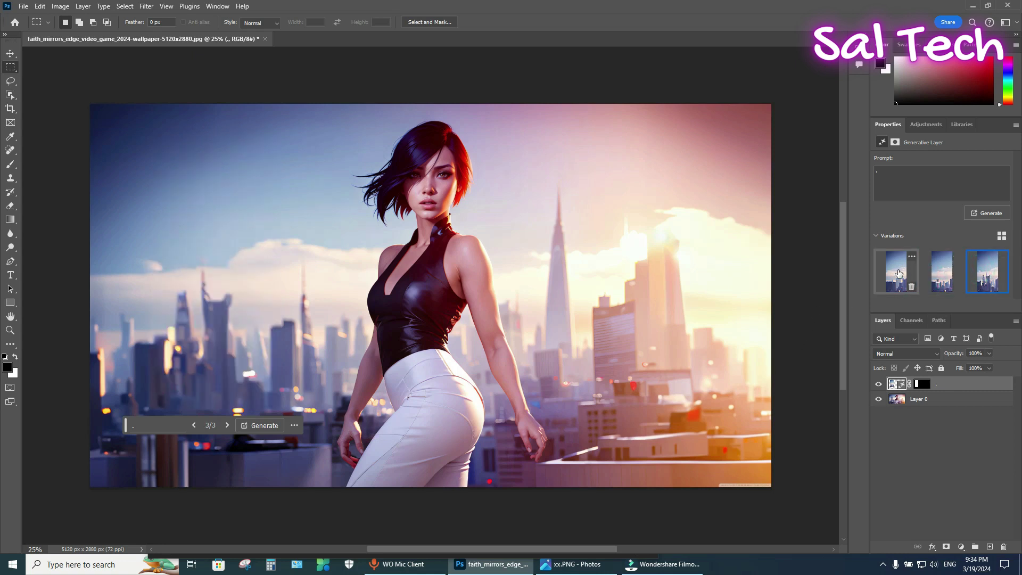
click(944, 274)
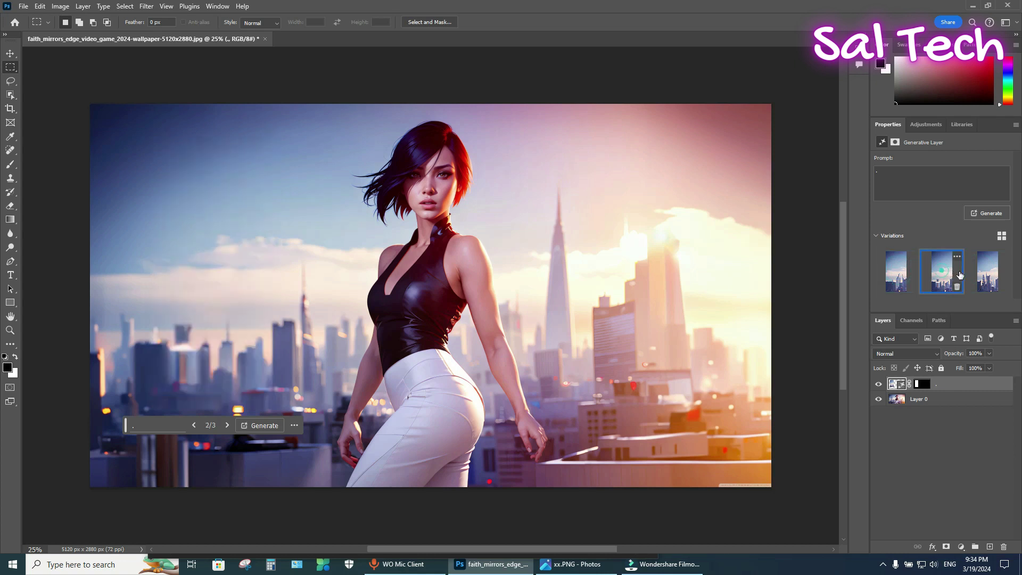
click(987, 271)
click(897, 271)
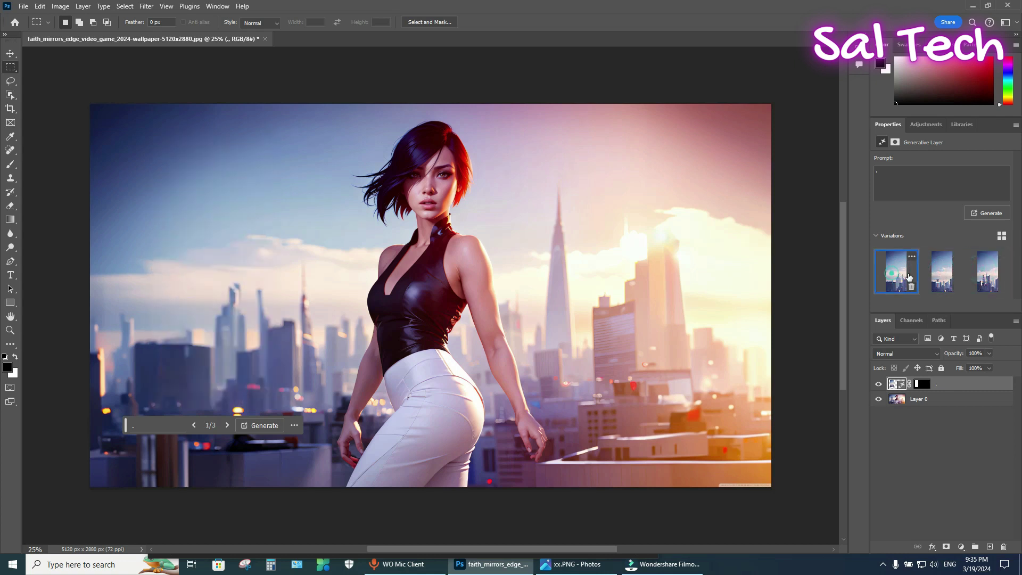
click(941, 274)
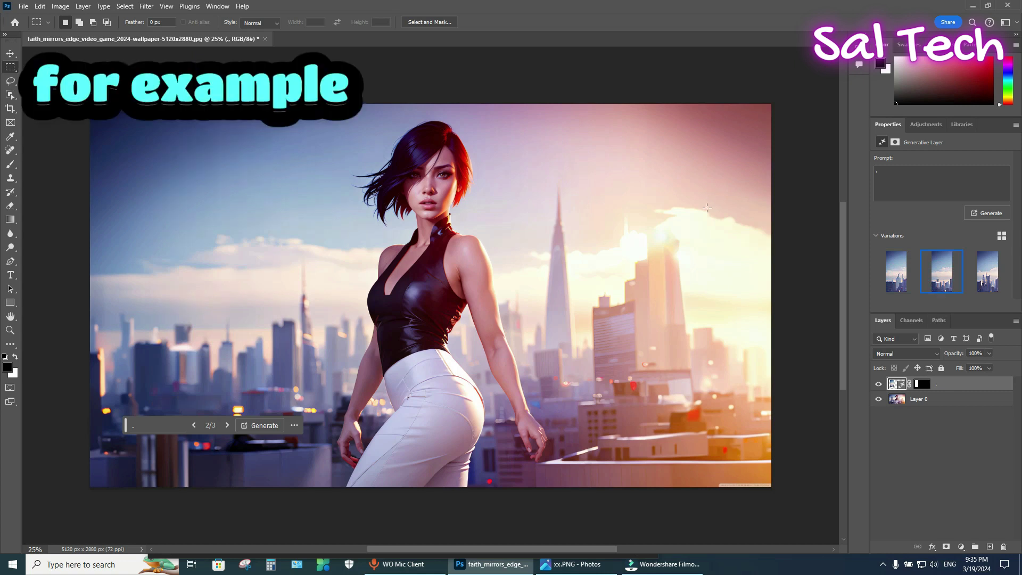
Select the sunlit buildings right of the spire and run Generative Fill with a blank prompt
drag(717, 219, 579, 400)
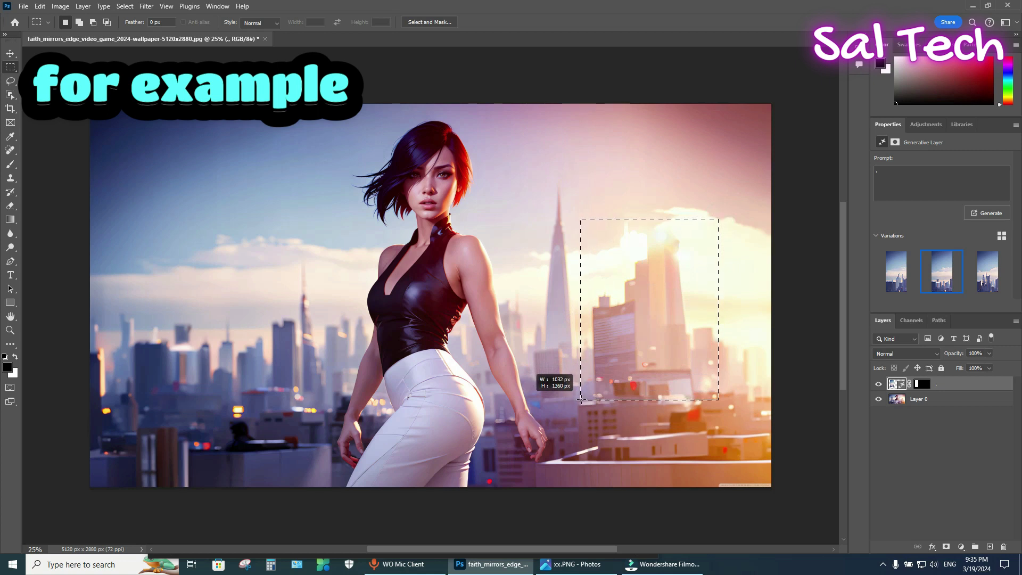
drag(579, 400, 581, 399)
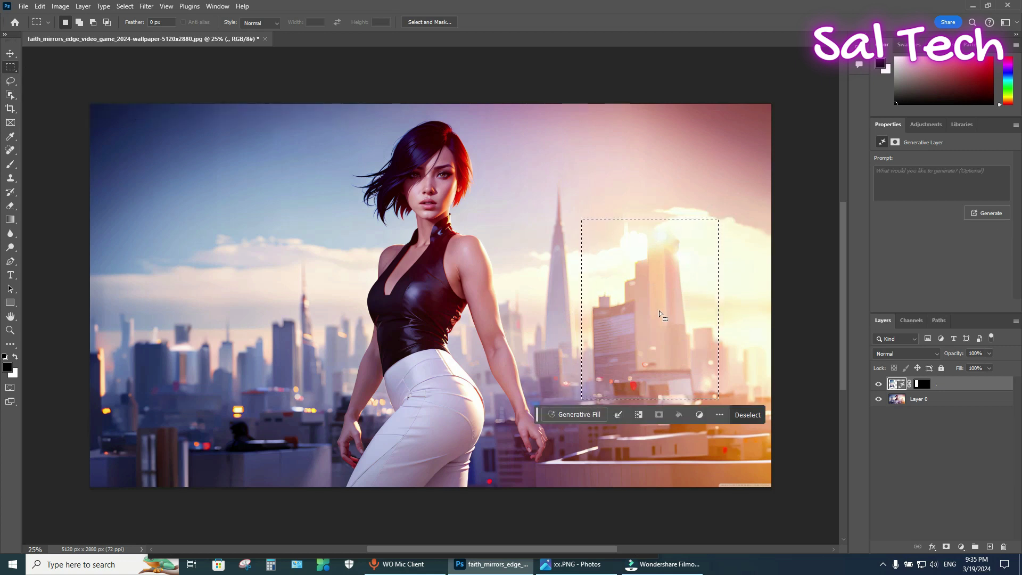
click(583, 414)
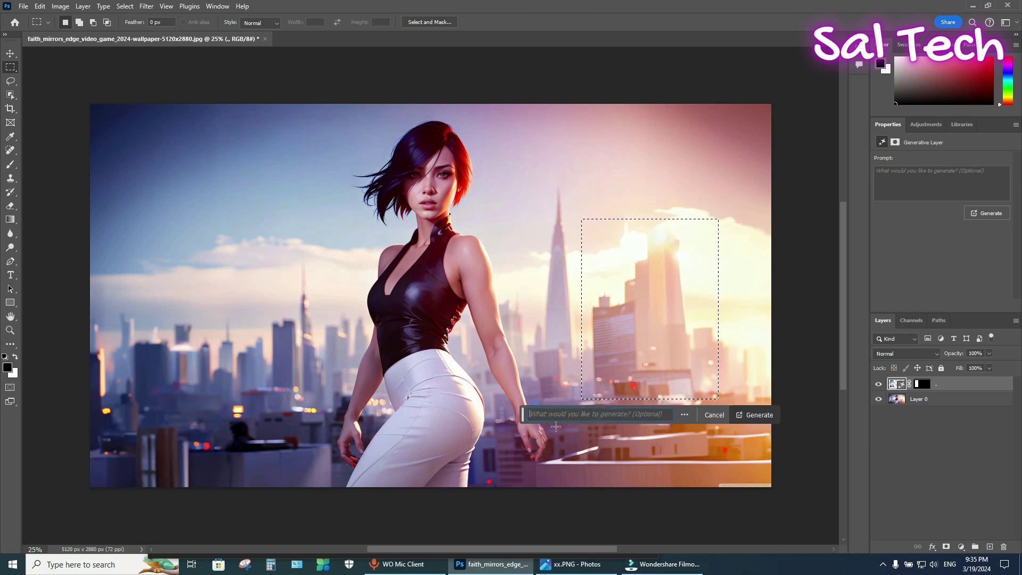
text(.)
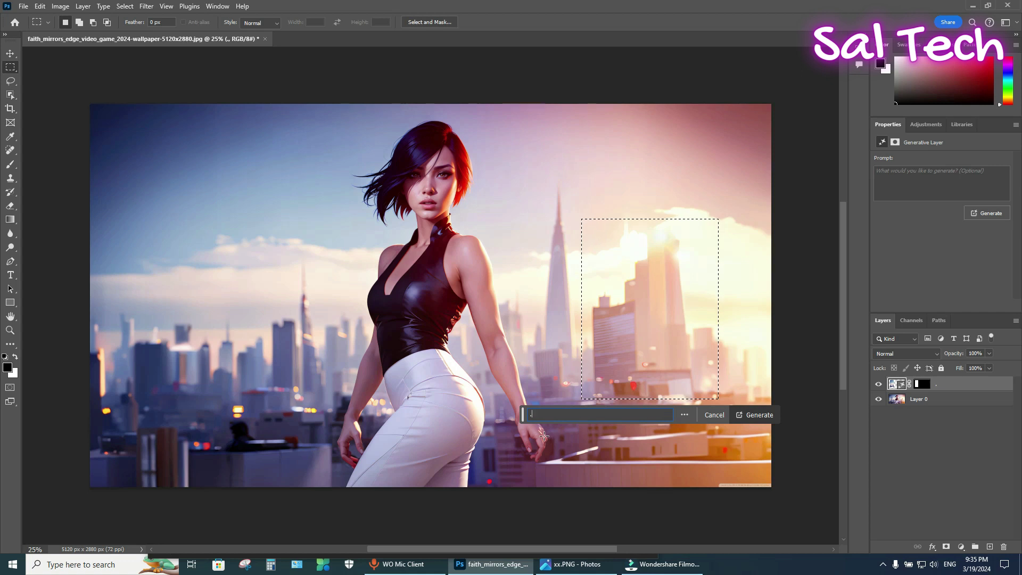
click(756, 415)
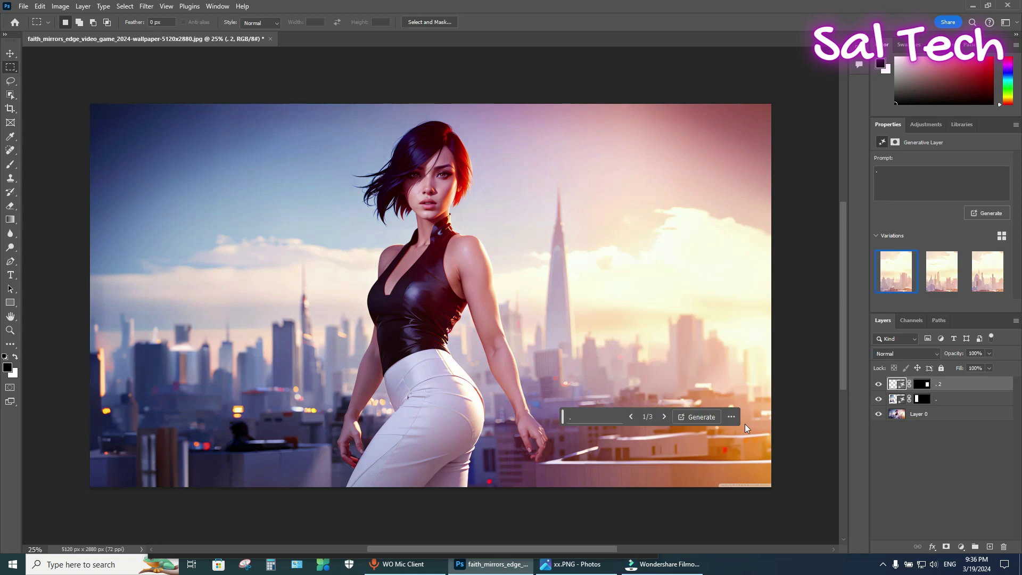
Compare the generated building variations, settling back on the first one
click(942, 274)
click(978, 281)
click(895, 271)
Select the chest of the black top and run Generative Fill with a blank prompt
drag(379, 365, 389, 367)
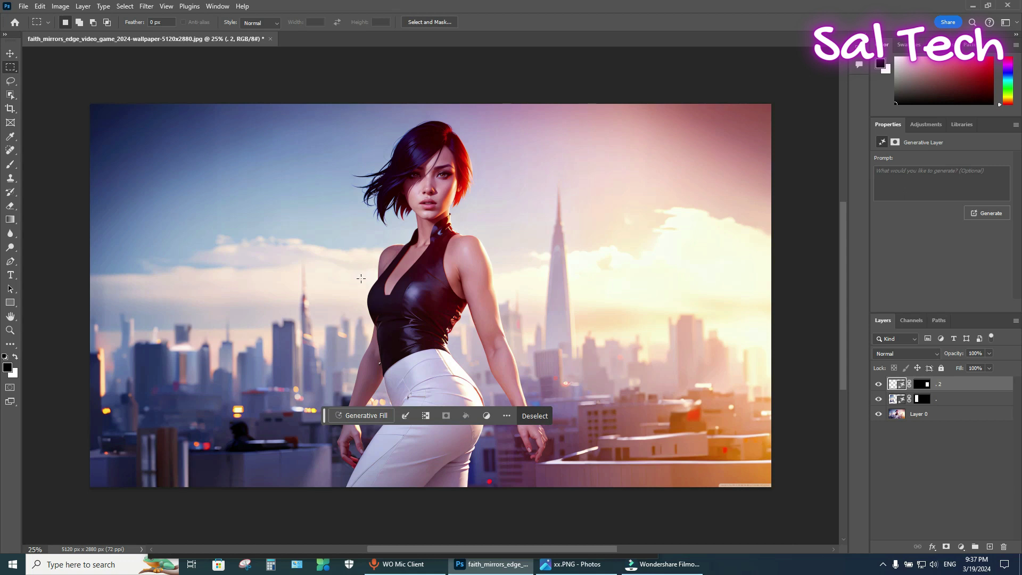
drag(362, 275, 450, 325)
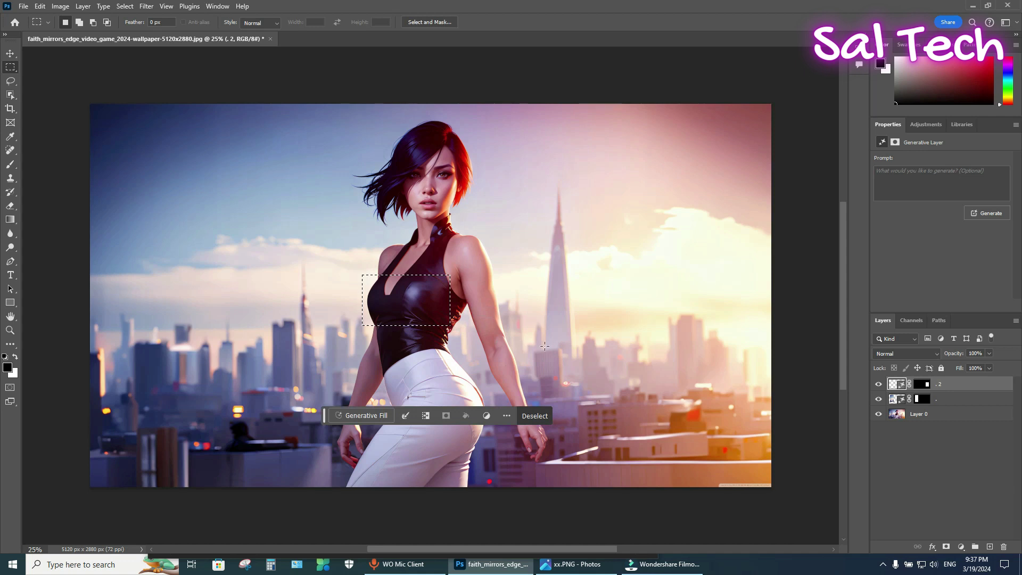
click(378, 416)
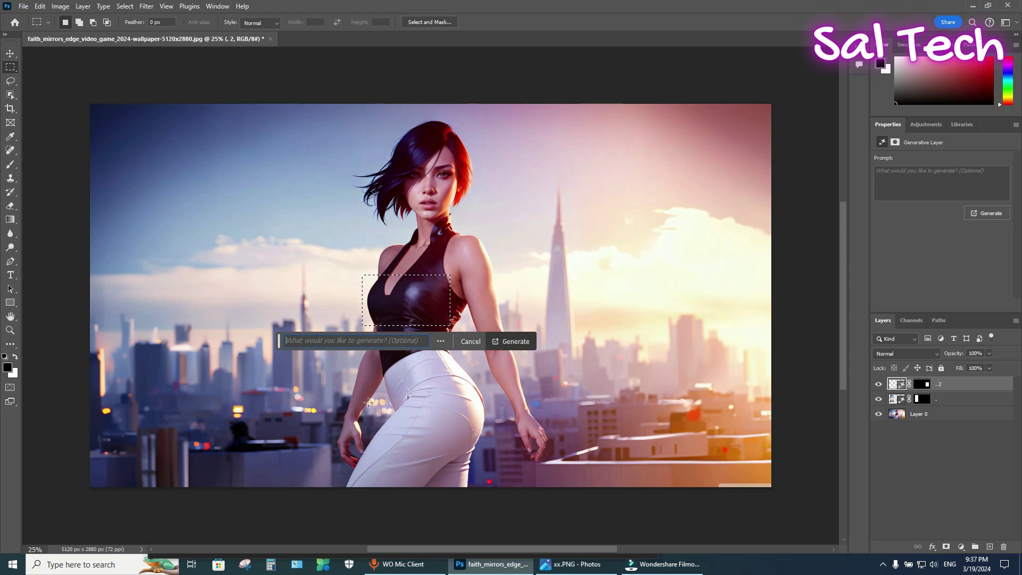
text(.)
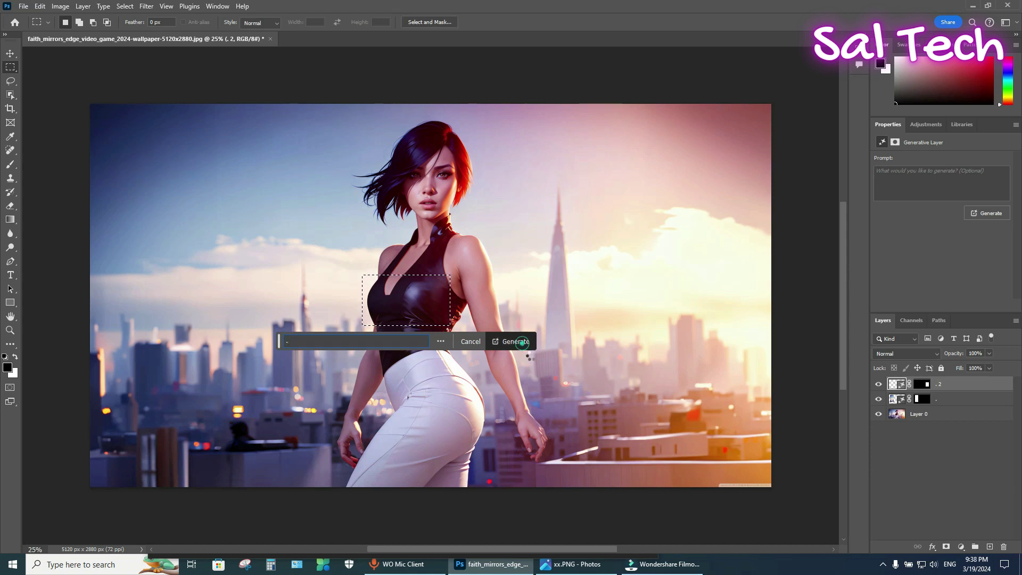
click(526, 344)
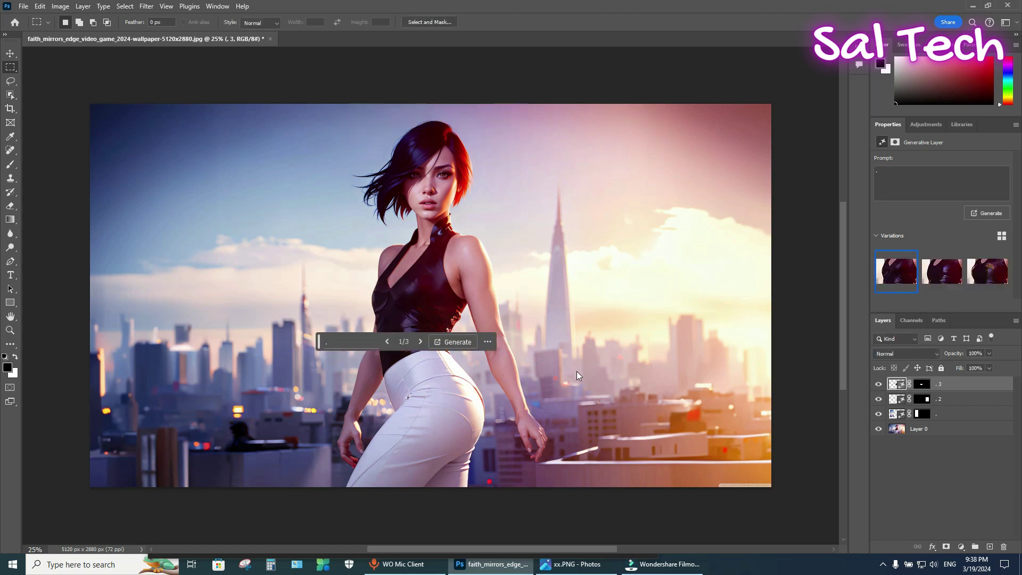
Compare the chest variations and apply the third, the gold flower emblem
click(940, 281)
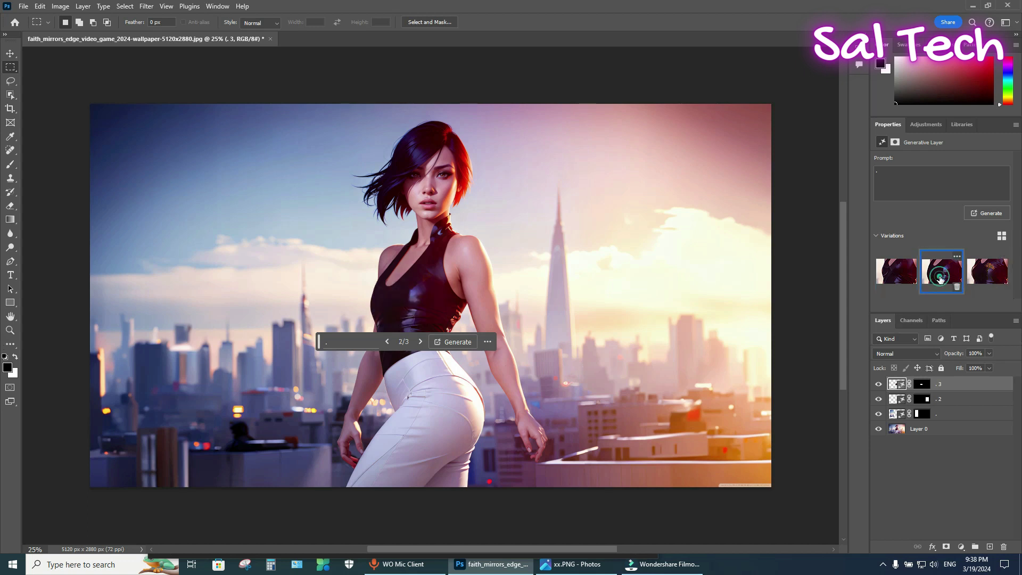
click(982, 281)
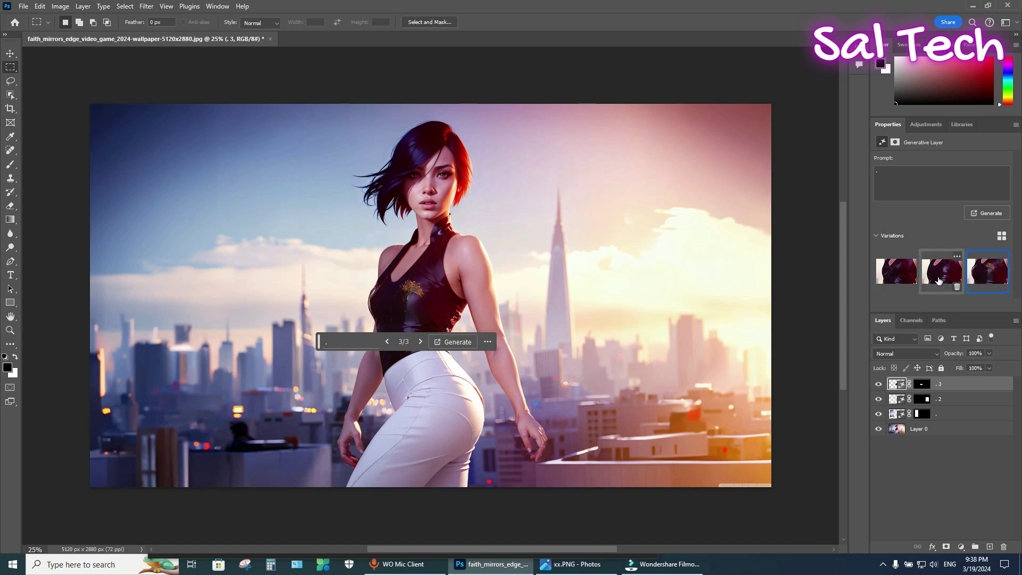
click(891, 281)
click(979, 278)
click(11, 332)
Zoom in on the face to 50% and draw a rectangular selection around the lips
click(429, 215)
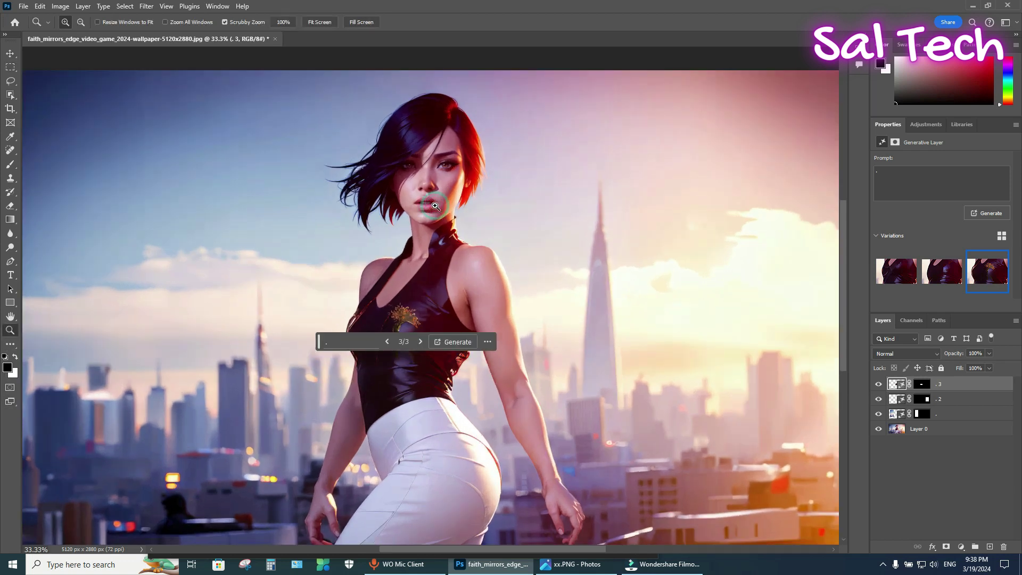
click(432, 208)
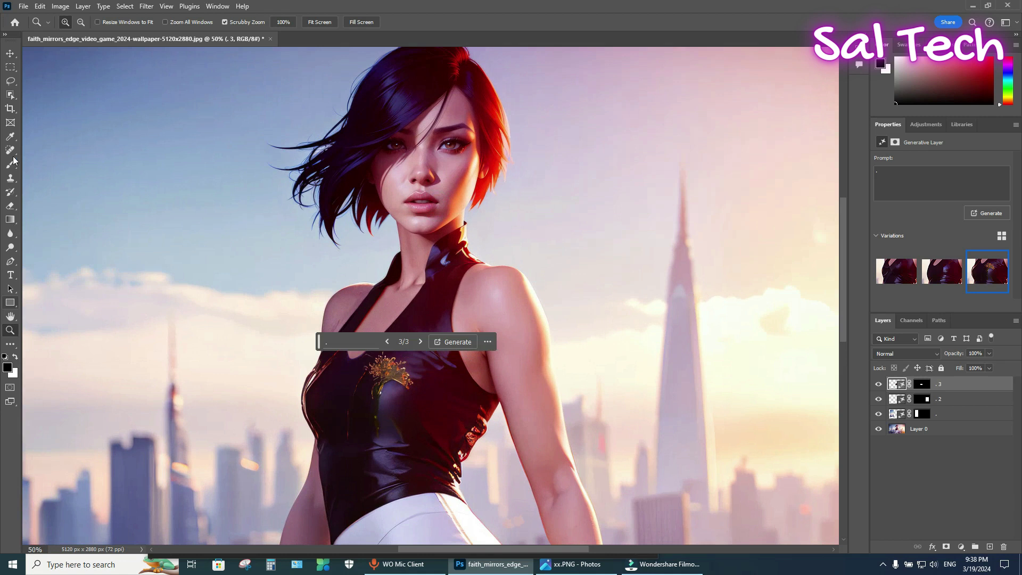
click(11, 67)
drag(446, 189, 396, 219)
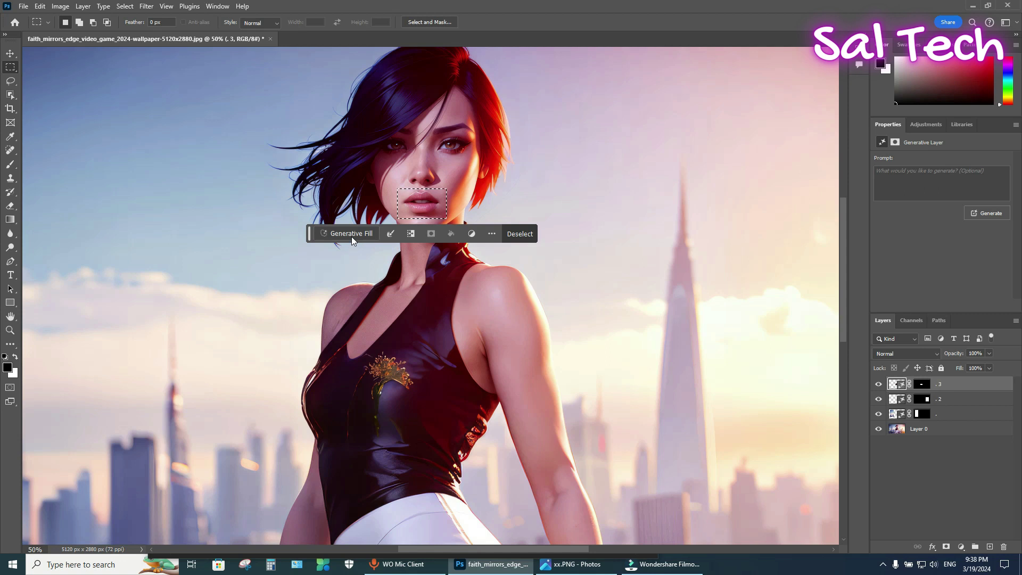
Regenerate the lips with Generative Fill, compare the three results, and apply the second
click(351, 234)
text(.)
click(532, 234)
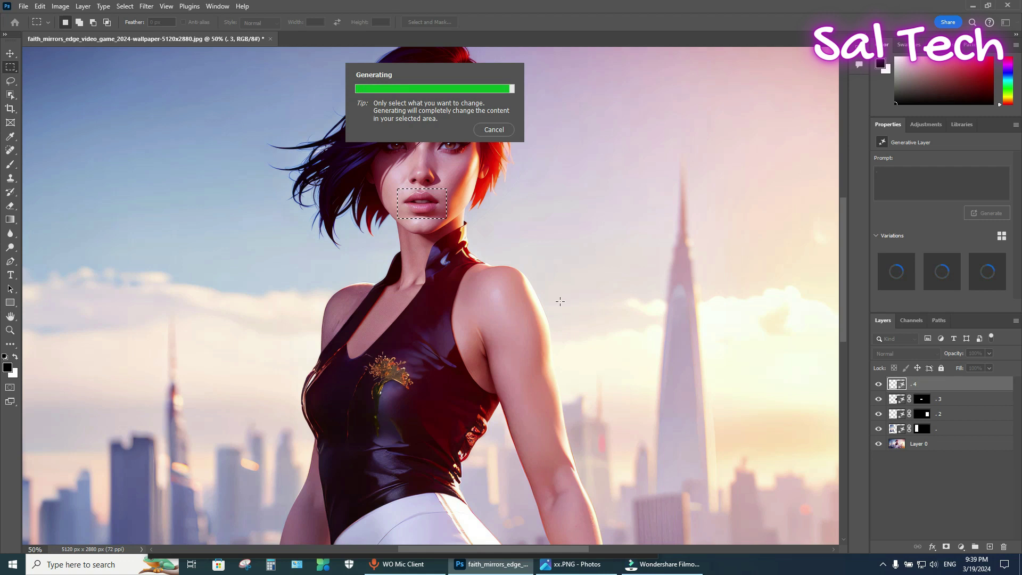
click(938, 273)
click(974, 275)
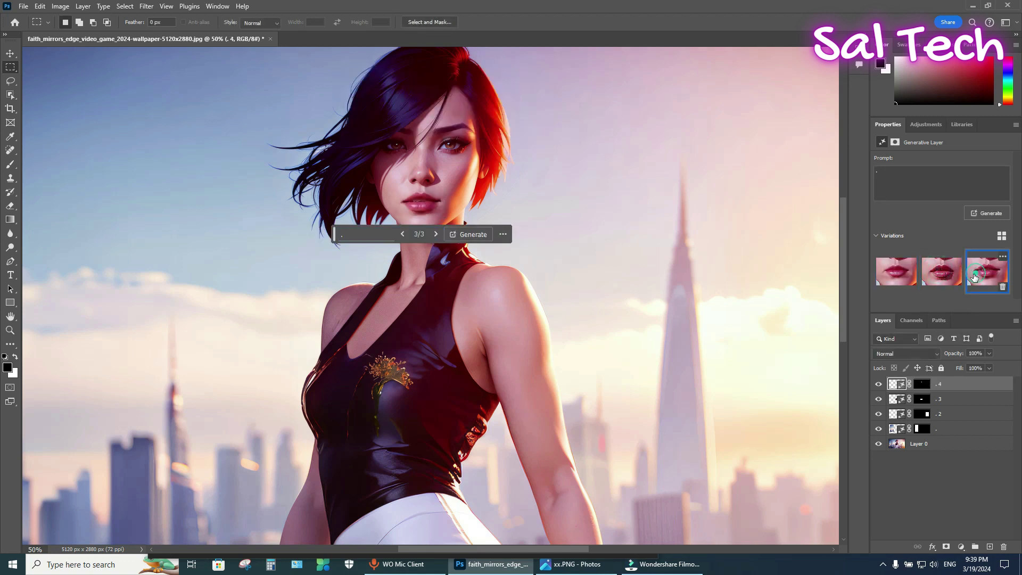
click(897, 274)
click(935, 279)
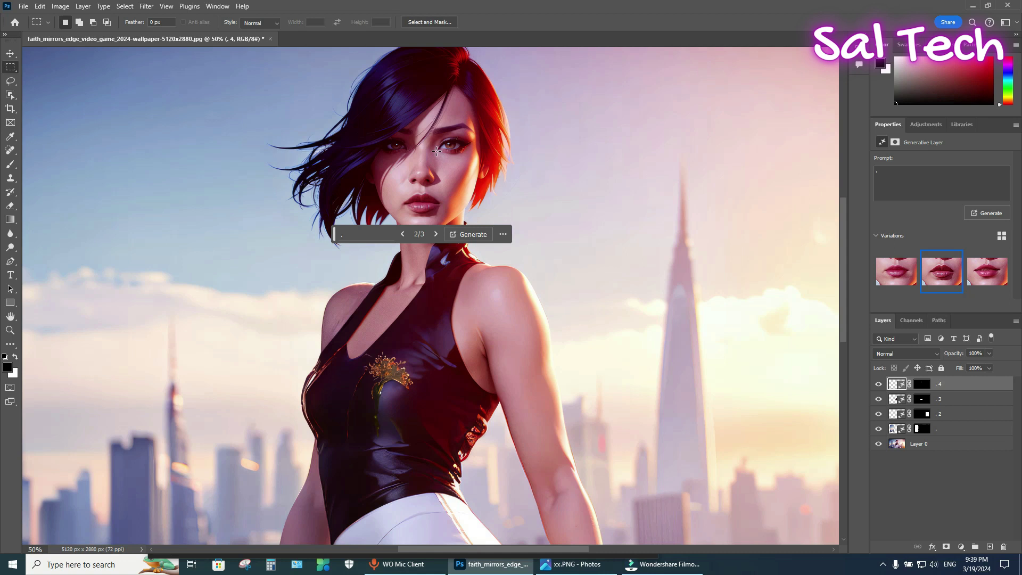
Select the nose and regenerate it with Generative Fill using a blank prompt
drag(436, 151, 407, 187)
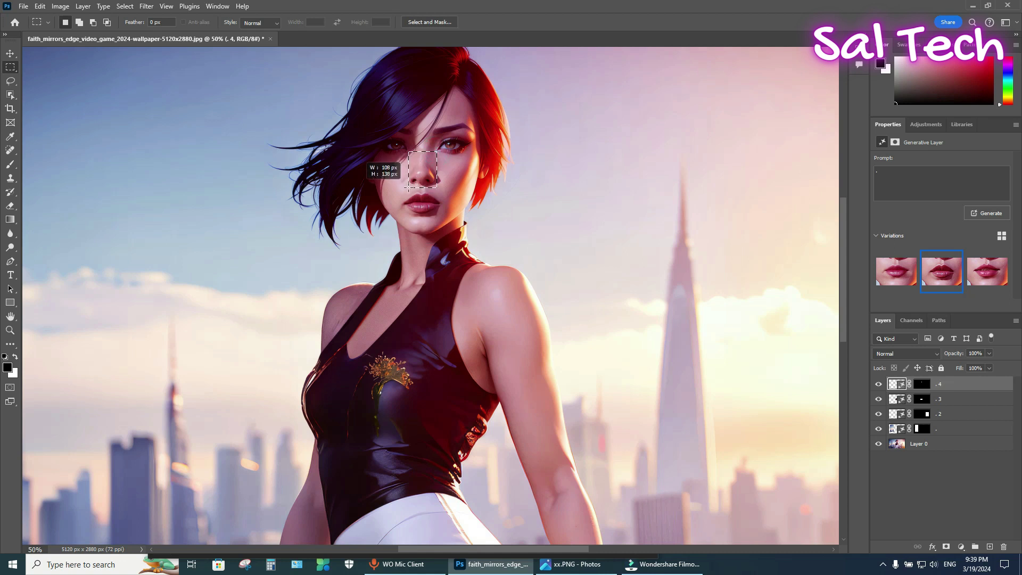
click(358, 202)
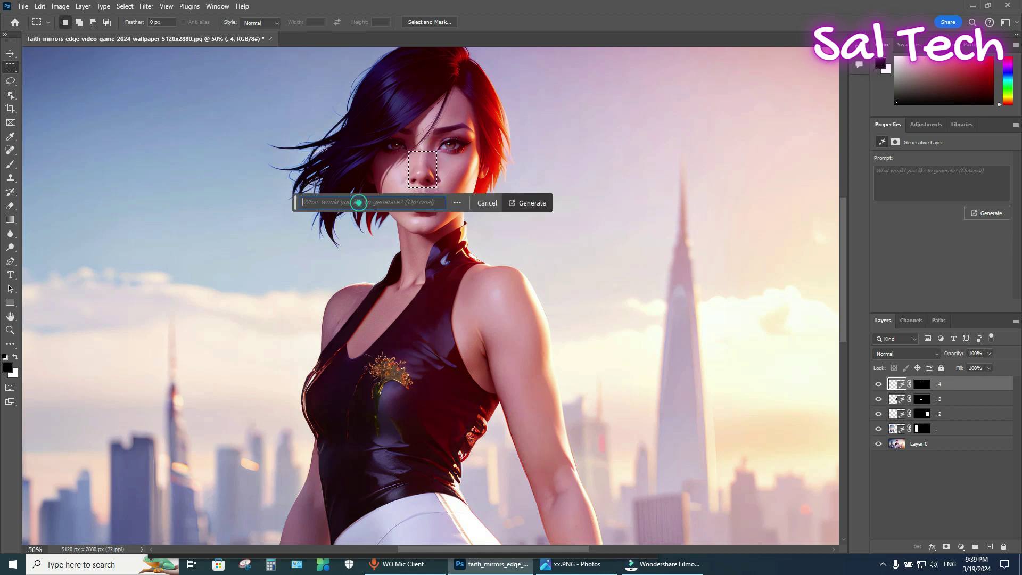
text(.)
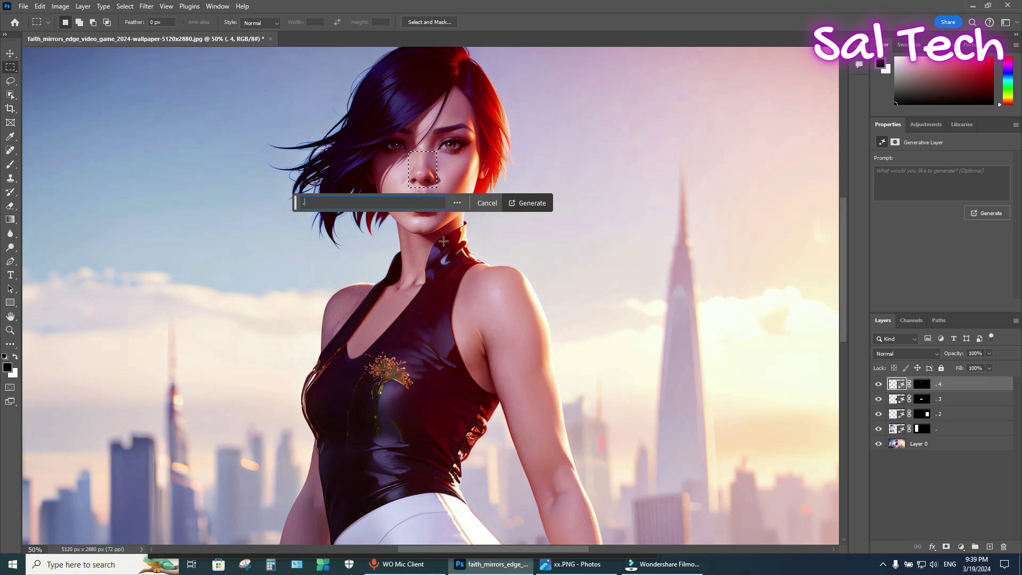
click(529, 205)
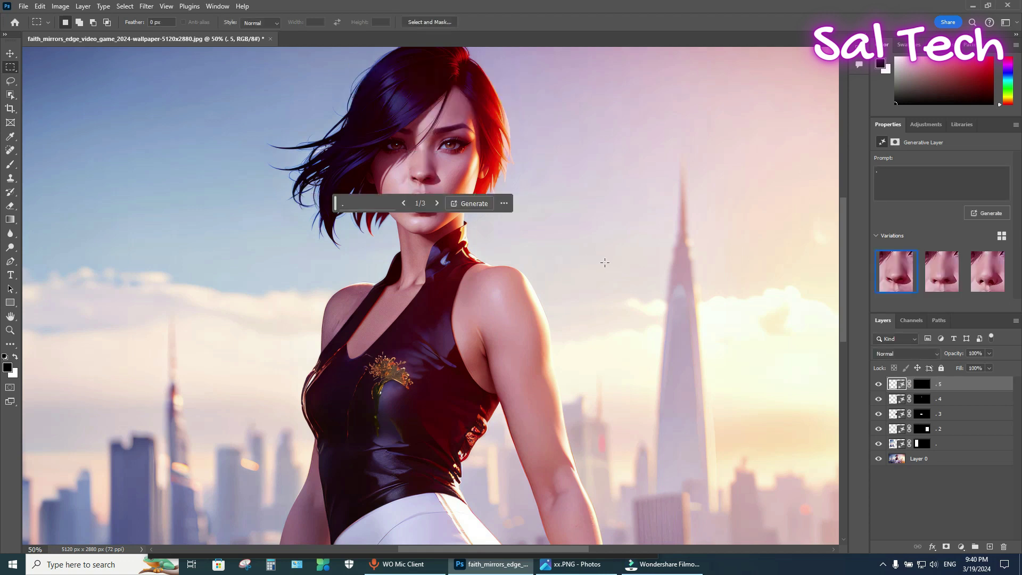
Hide the floating contextual task bar from its more-options menu
click(505, 205)
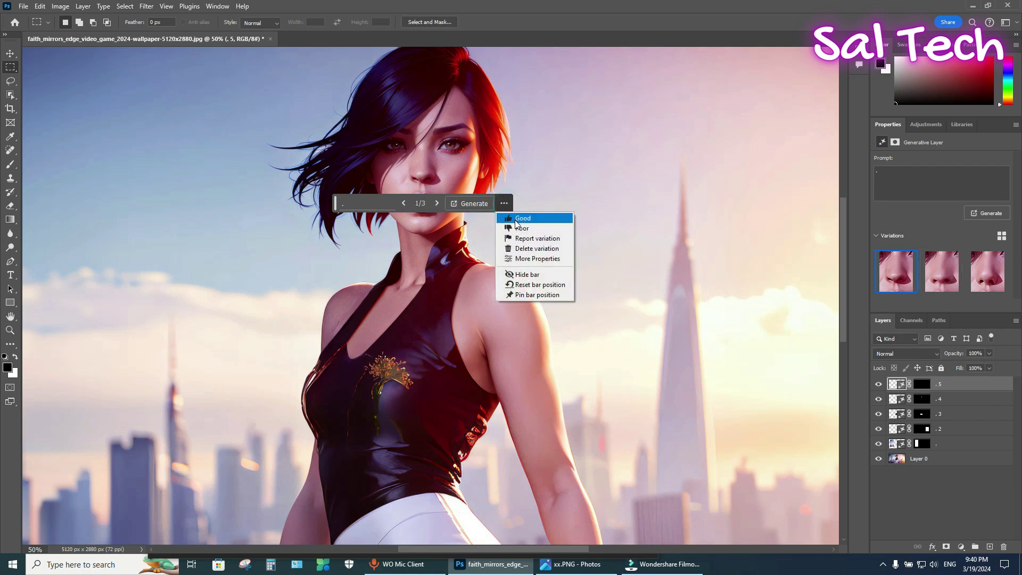
click(542, 275)
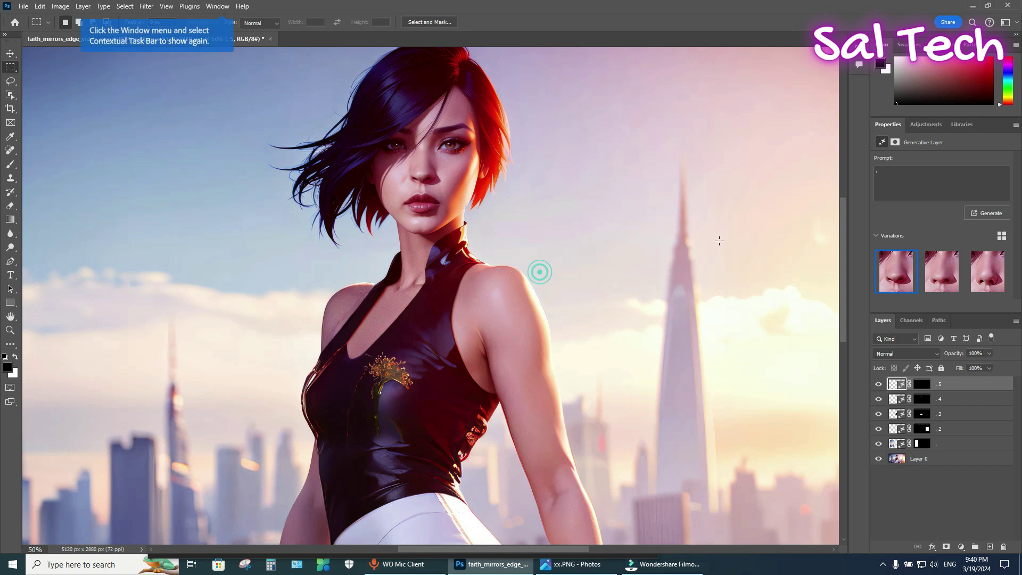
Preview the second nose variation, then apply the third
click(928, 277)
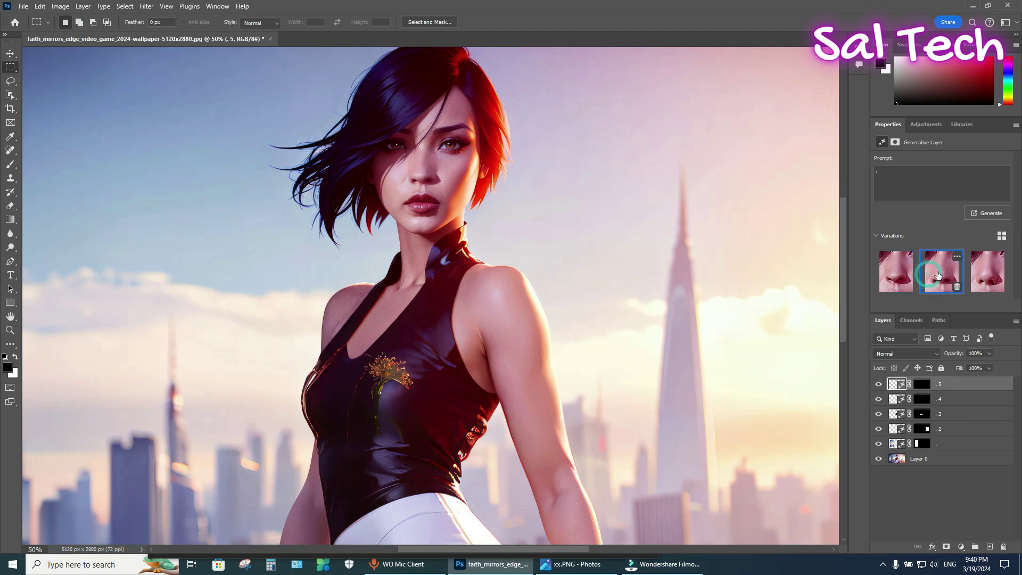
click(954, 275)
click(978, 282)
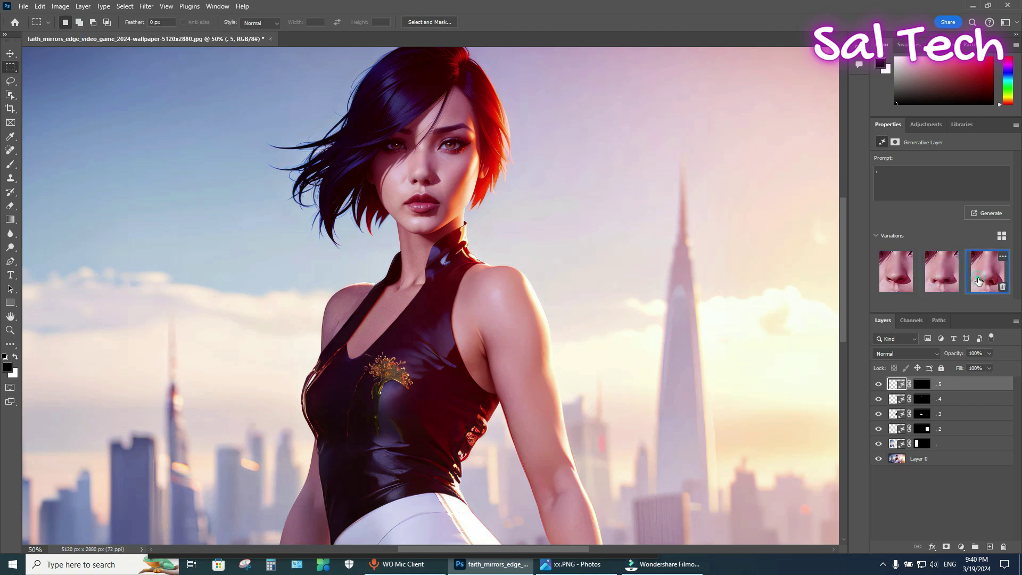